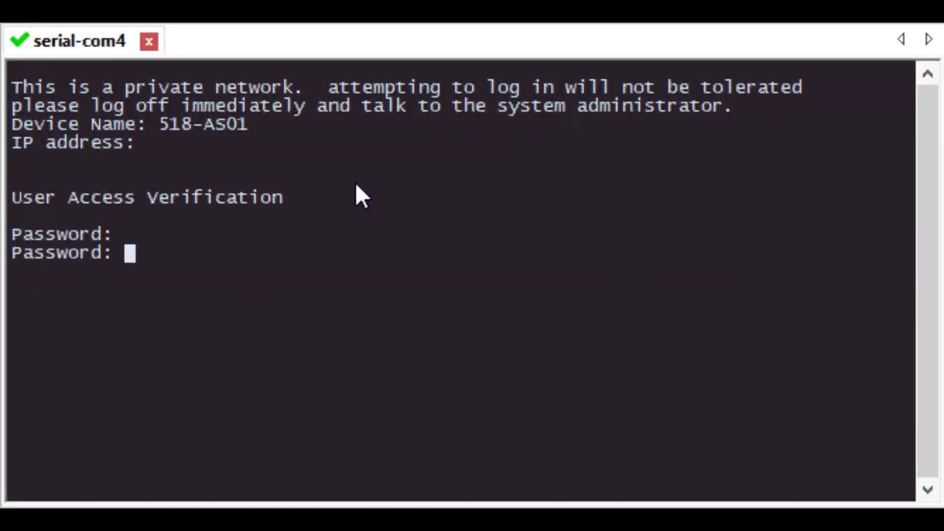
- Submit the console password prompt to end the failed login attempt
{"action": "key", "text": "Return"}
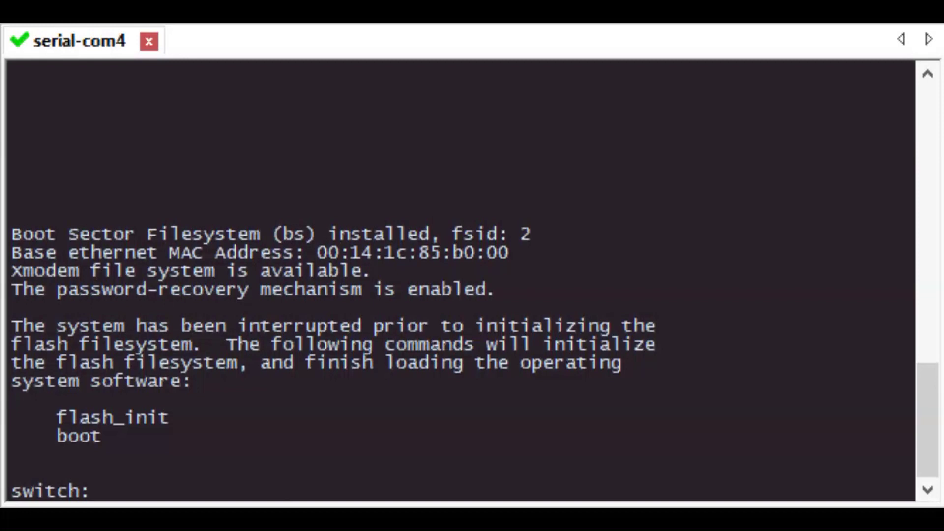
- Run flash_init, retrying after the mistyped flash-init, then list the flash contents with dir flash:
{"action": "type", "text": "fla"}
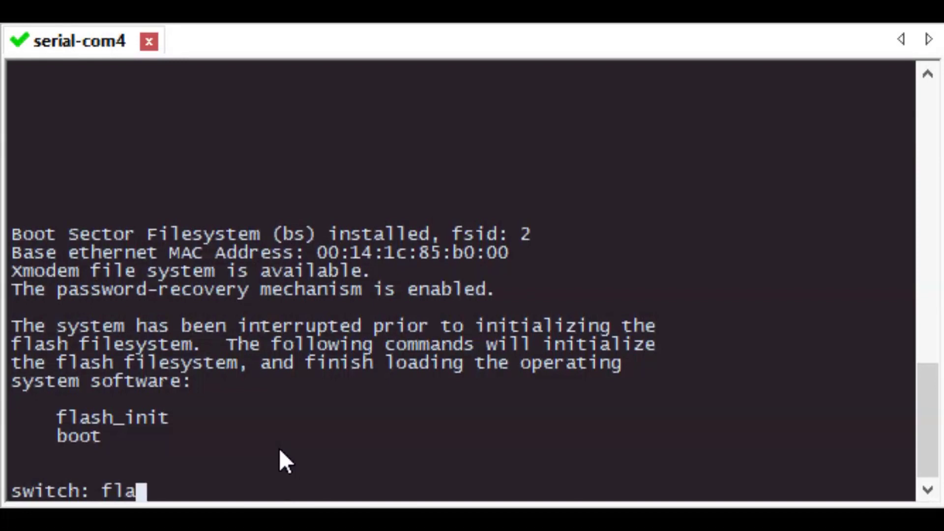
{"action": "type", "text": "sh-init"}
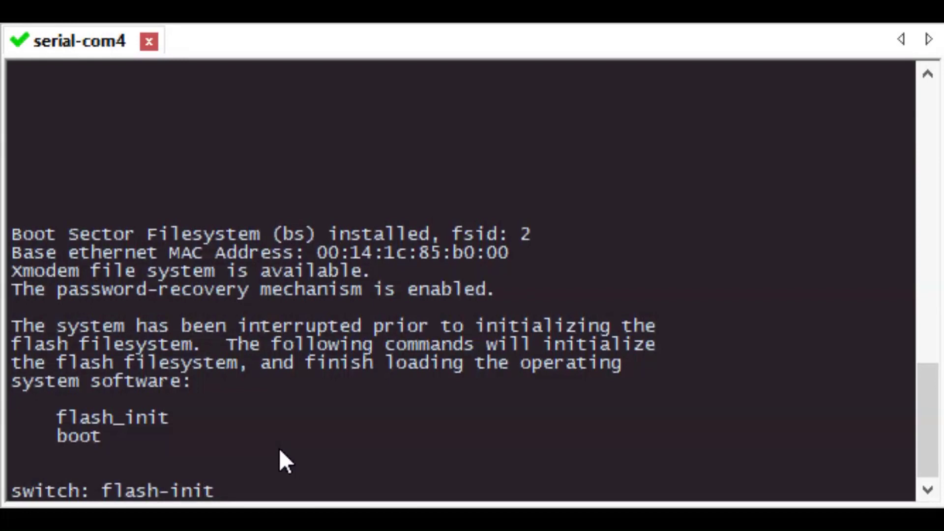
{"action": "key", "text": "Return"}
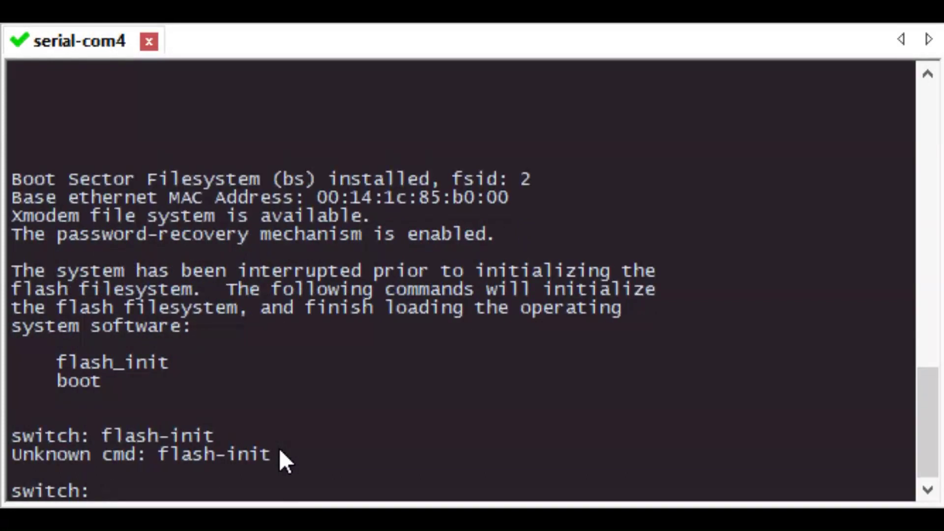
{"action": "type", "text": "flash_init"}
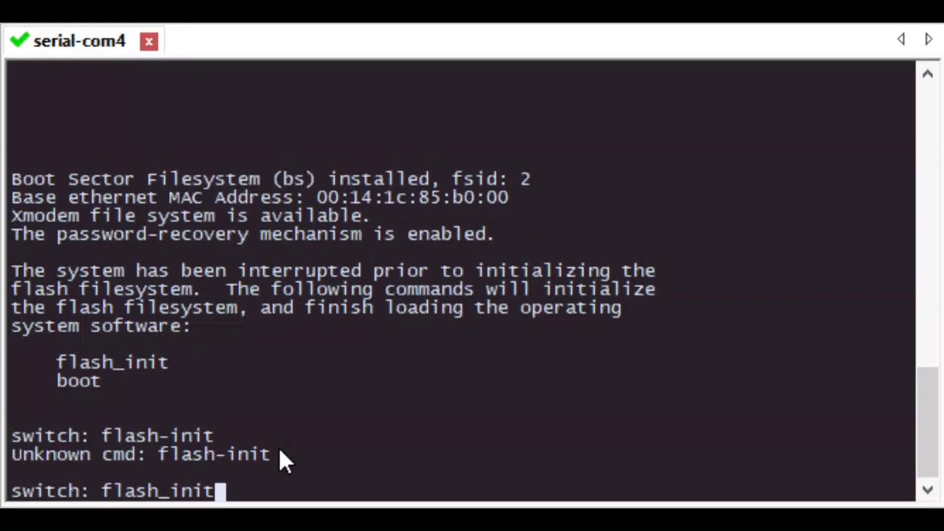
{"action": "key", "text": "Return"}
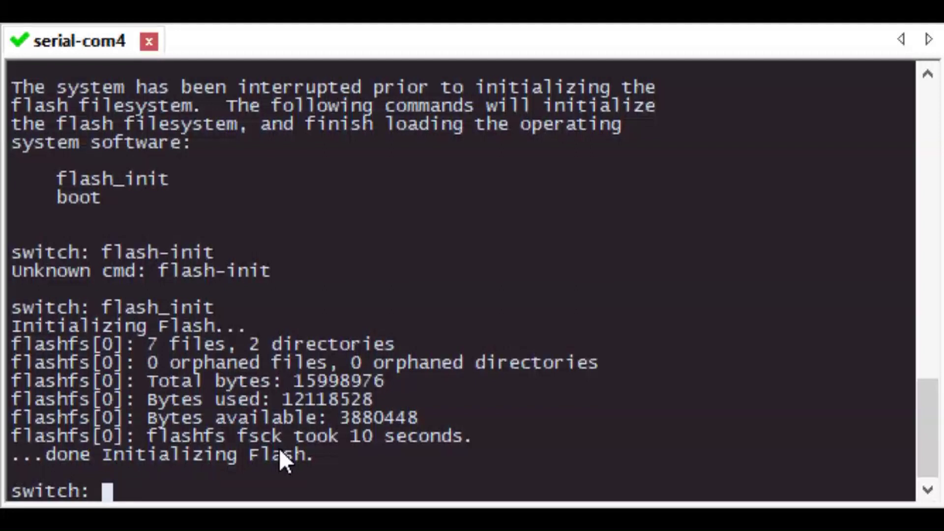
{"action": "type", "text": "dir"}
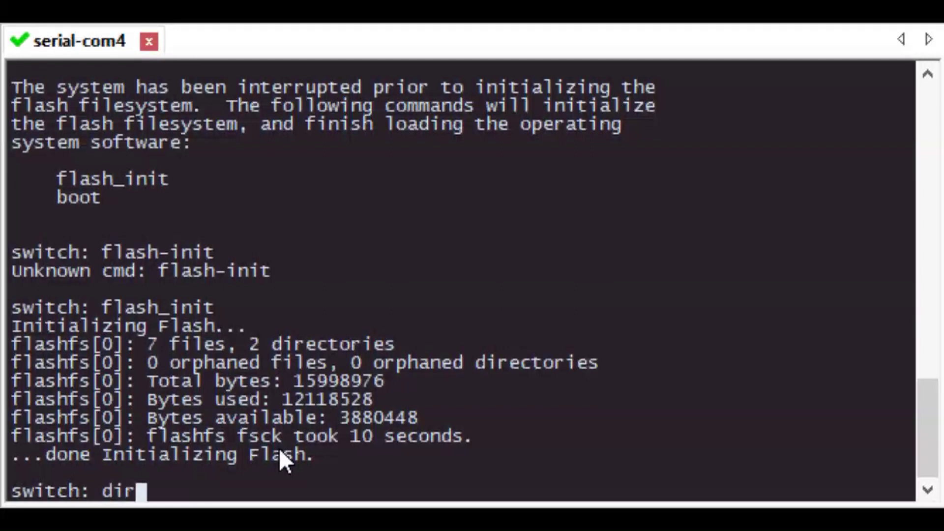
{"action": "type", "text": " flash"}
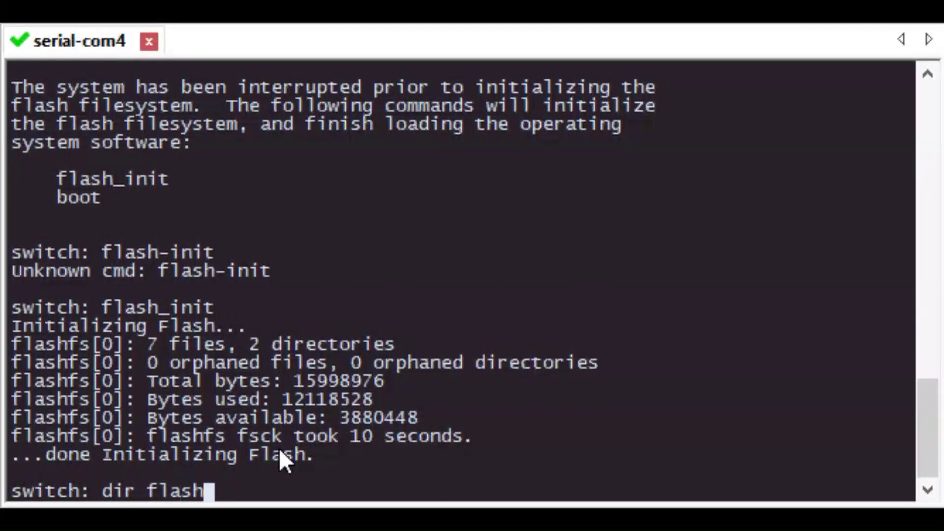
{"action": "type", "text": ":"}
{"action": "key", "text": "Return"}
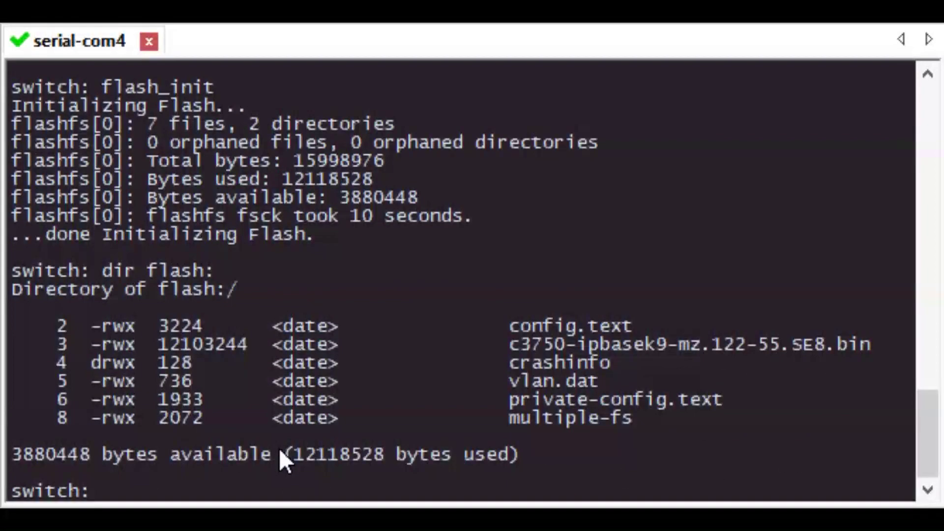
- Rename flash:config.text to flash:config.backup.text after the unprefixed rename attempt fails
{"action": "type", "text": "rename"}
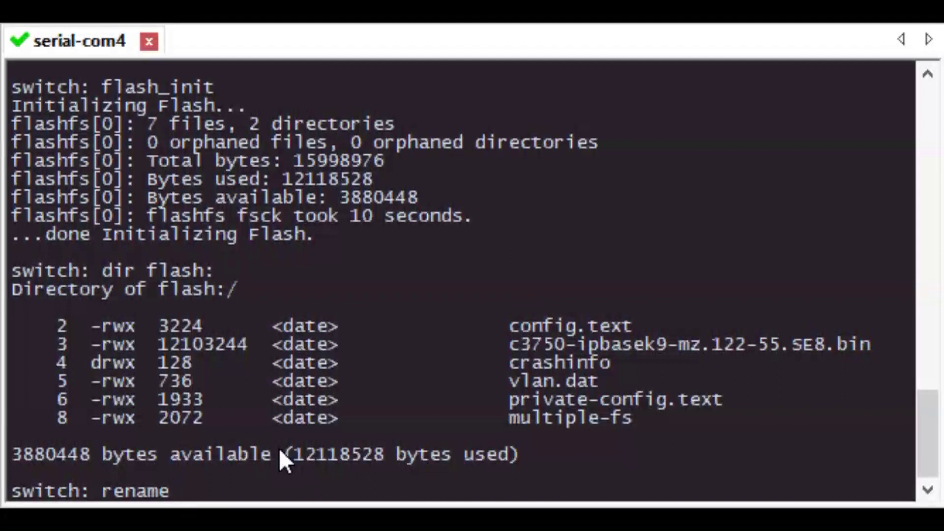
{"action": "type", "text": " config.tex"}
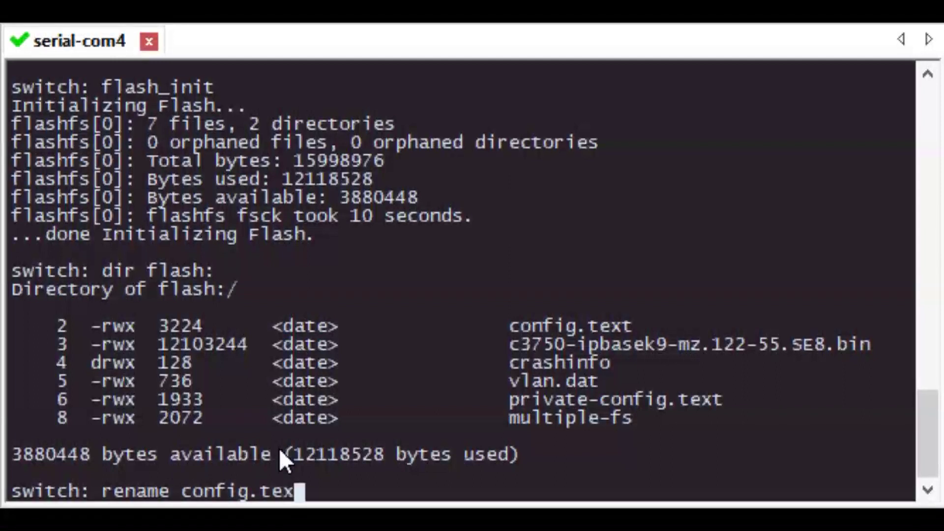
{"action": "type", "text": "t confi"}
{"action": "type", "text": "g."}
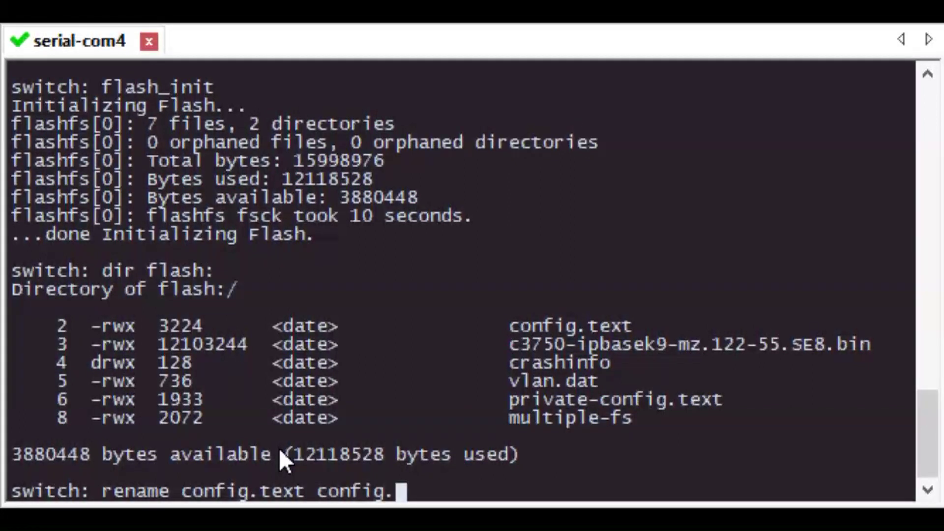
{"action": "type", "text": "backup.text"}
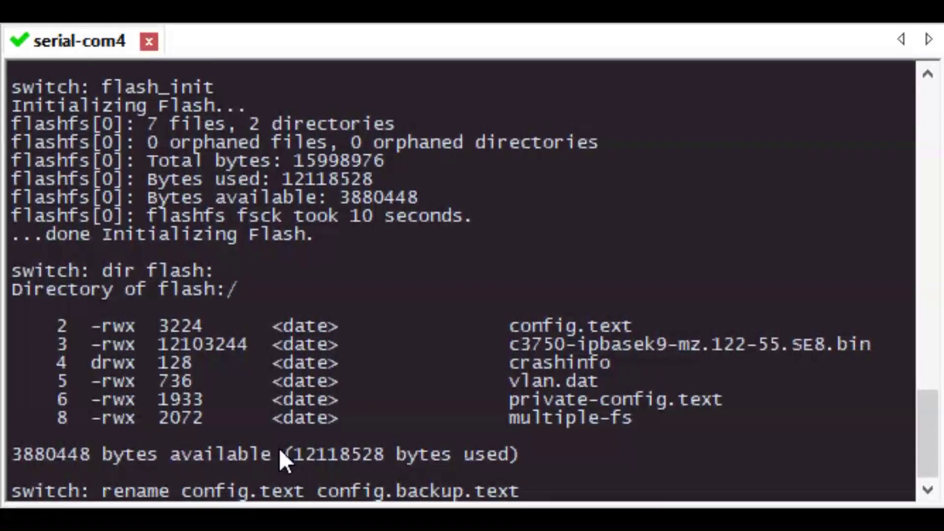
{"action": "key", "text": "Return"}
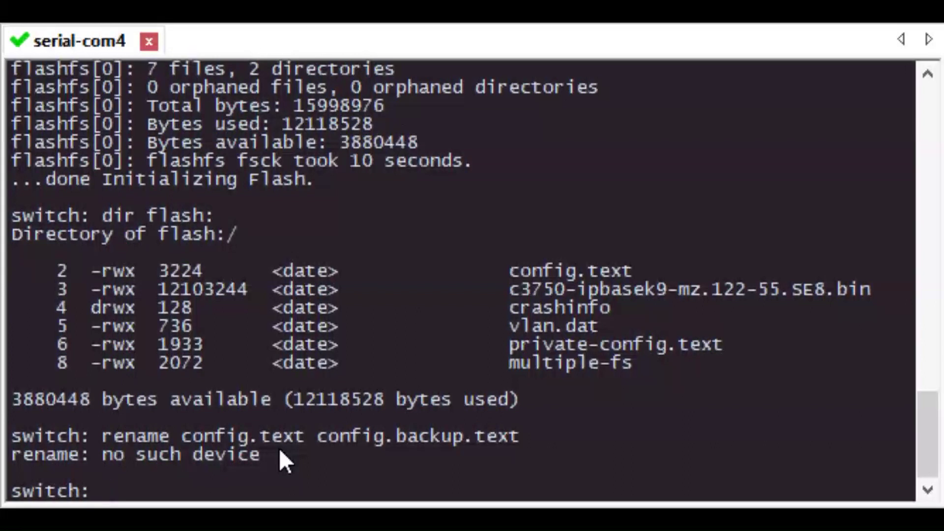
{"action": "type", "text": "rename flash:config.text flash:"}
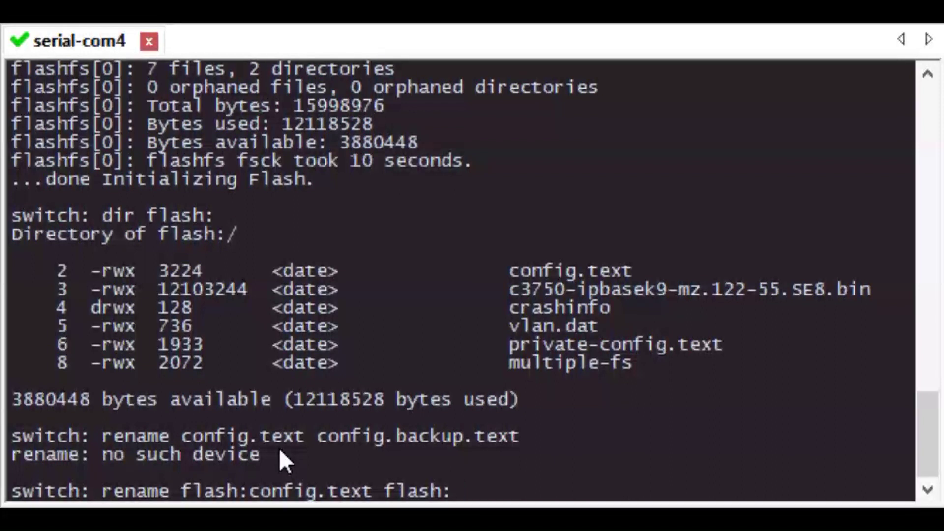
{"action": "type", "text": "config"}
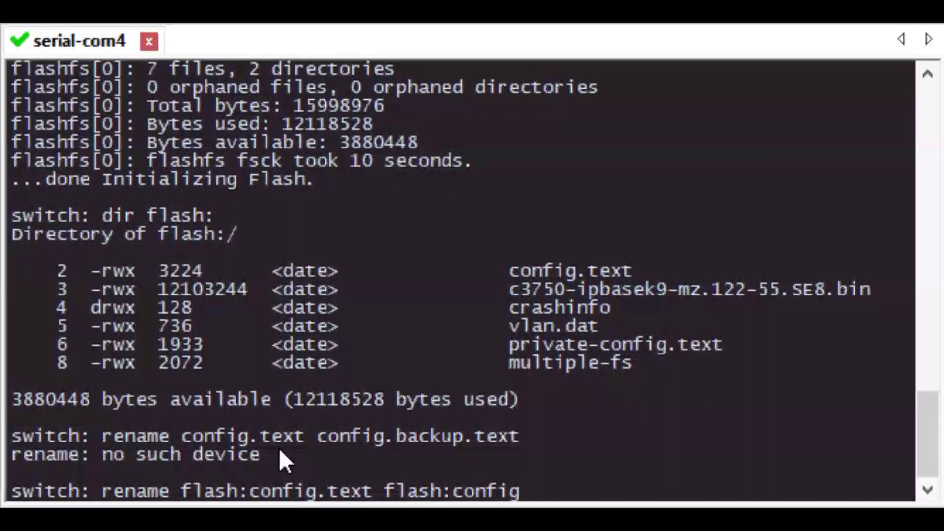
{"action": "type", "text": ".backup."}
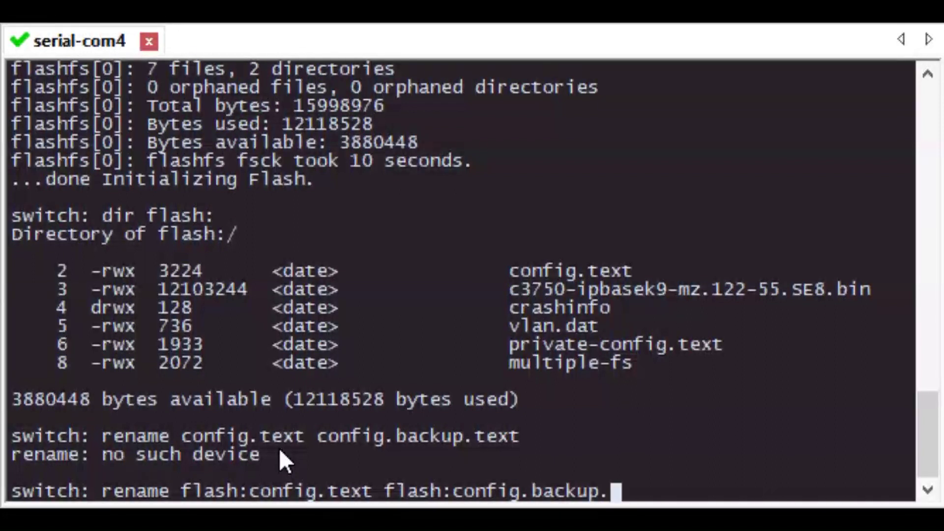
{"action": "type", "text": "text"}
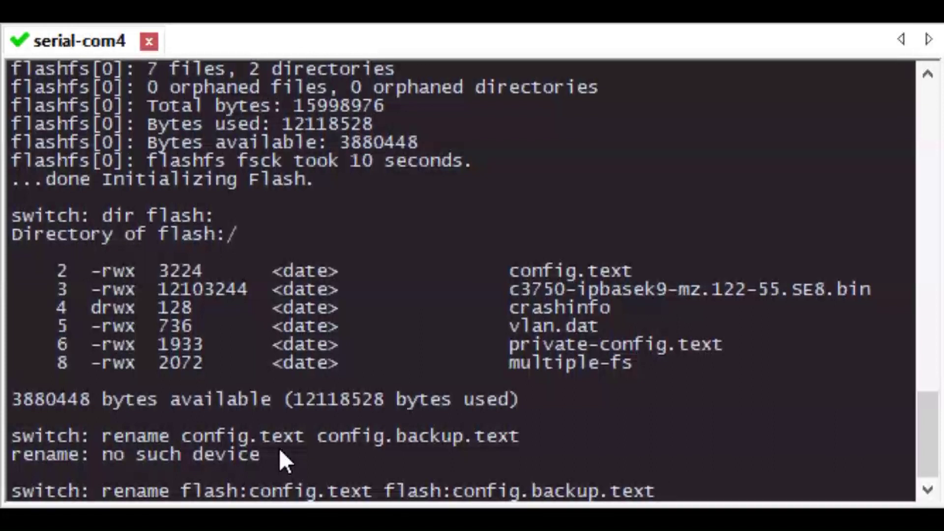
{"action": "key", "text": "Return"}
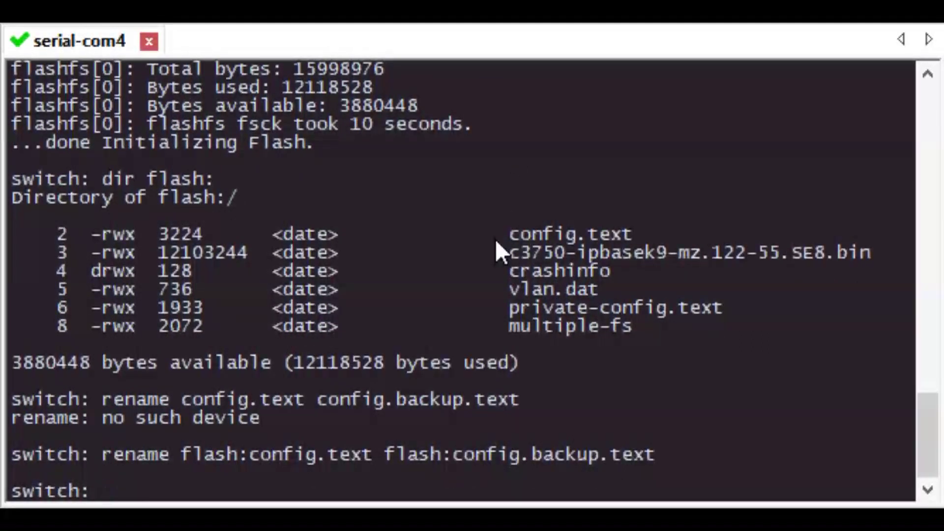
{"action": "type", "text": "dir flas"}
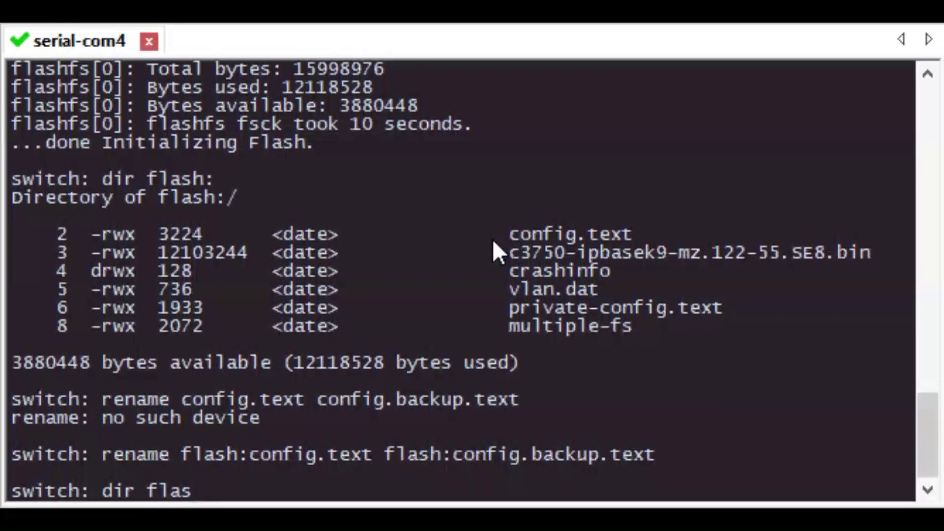
{"action": "type", "text": "h:"}
- List flash to confirm the rename, then reset the switch and confirm the reload with y
{"action": "key", "text": "Return"}
{"action": "type", "text": "re"}
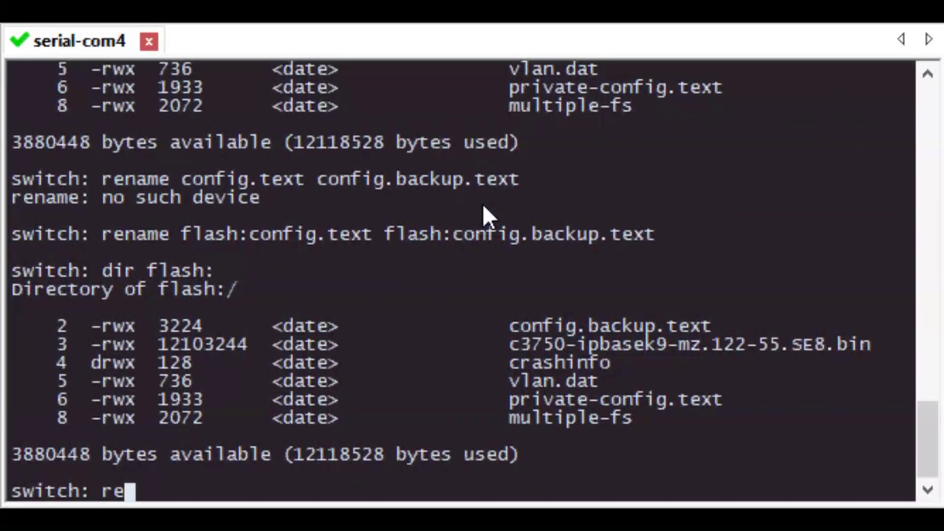
{"action": "type", "text": "set"}
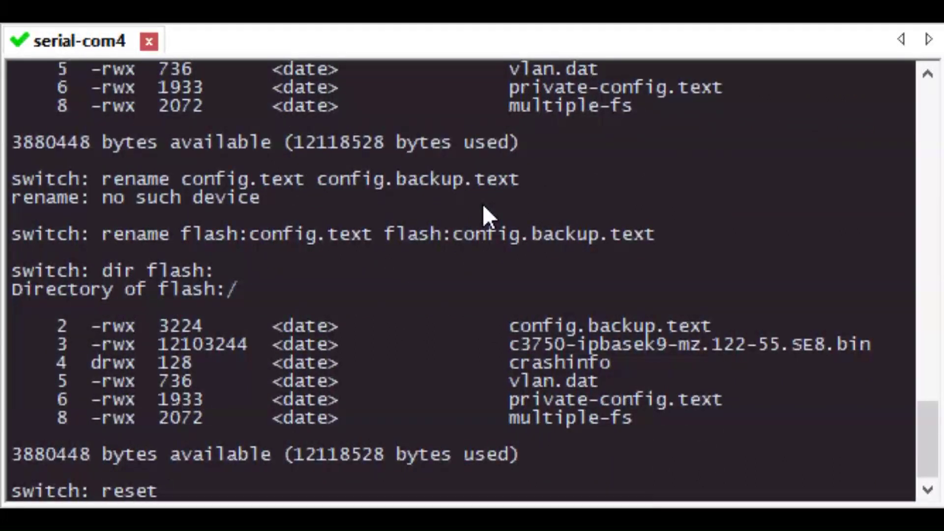
{"action": "key", "text": "Return"}
{"action": "type", "text": "y"}
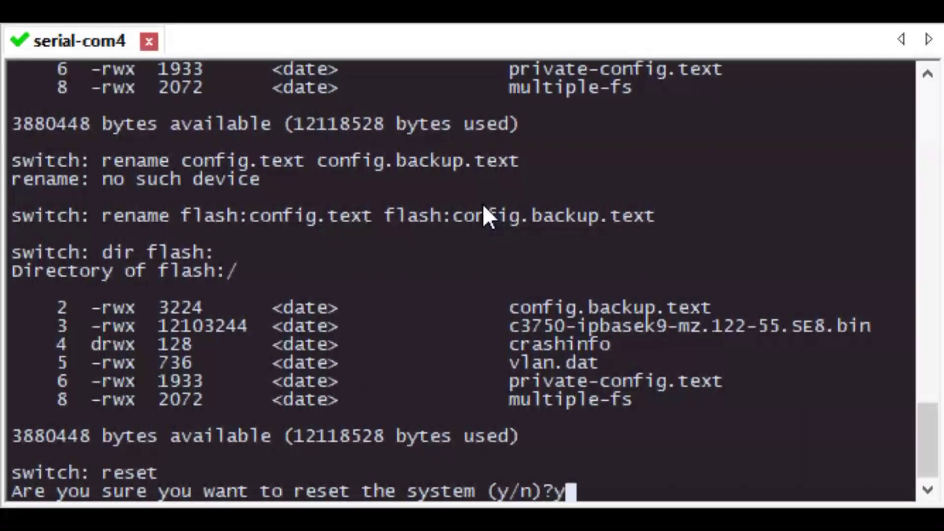
{"action": "key", "text": "Return"}
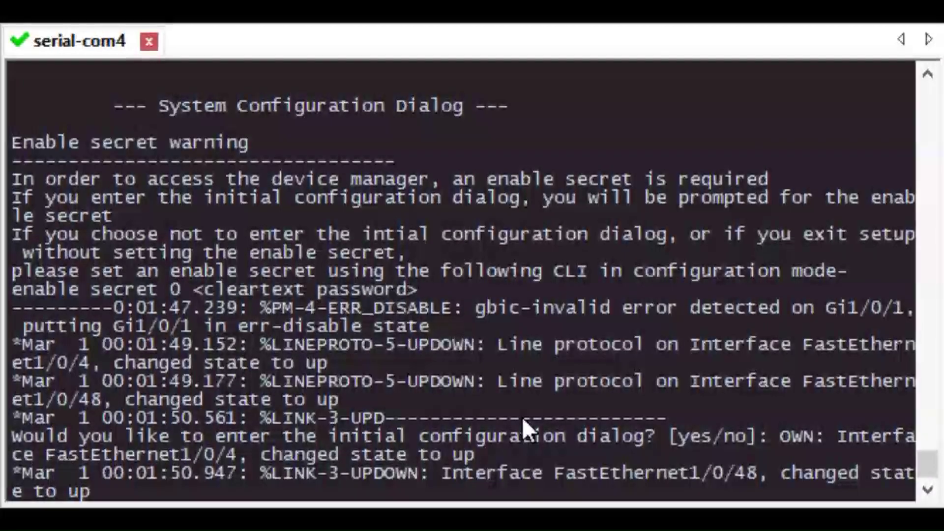
- Answer 'no' to the initial configuration dialog and enter privileged mode with en
{"action": "key", "text": "Return"}
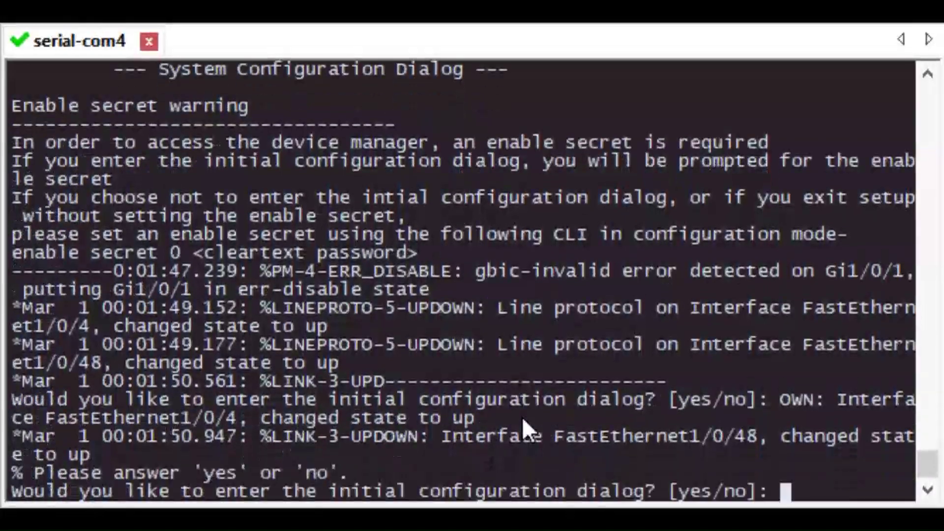
{"action": "type", "text": "no"}
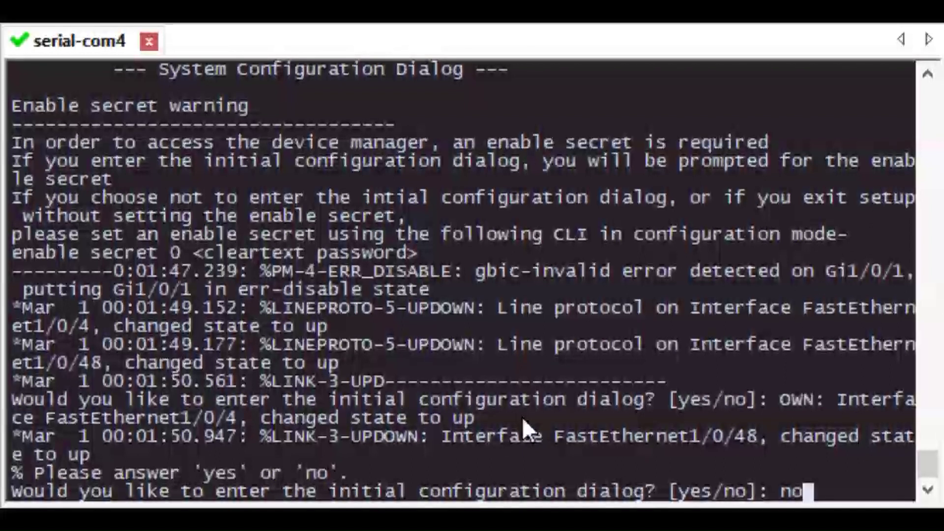
{"action": "key", "text": "Return"}
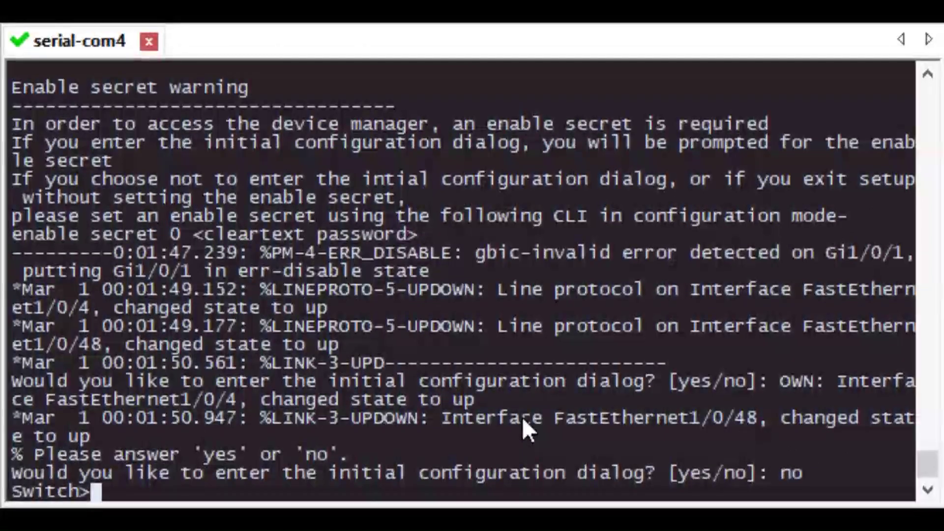
{"action": "type", "text": "en"}
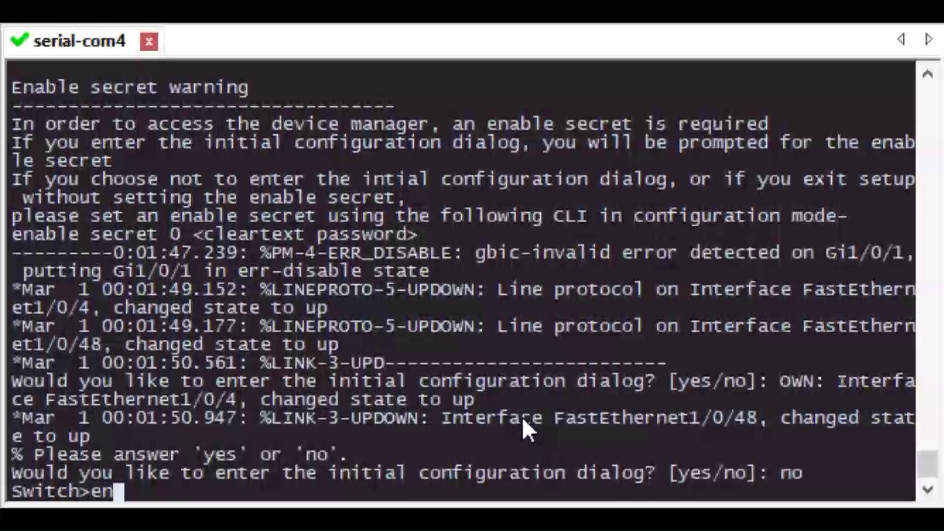
{"action": "key", "text": "Return"}
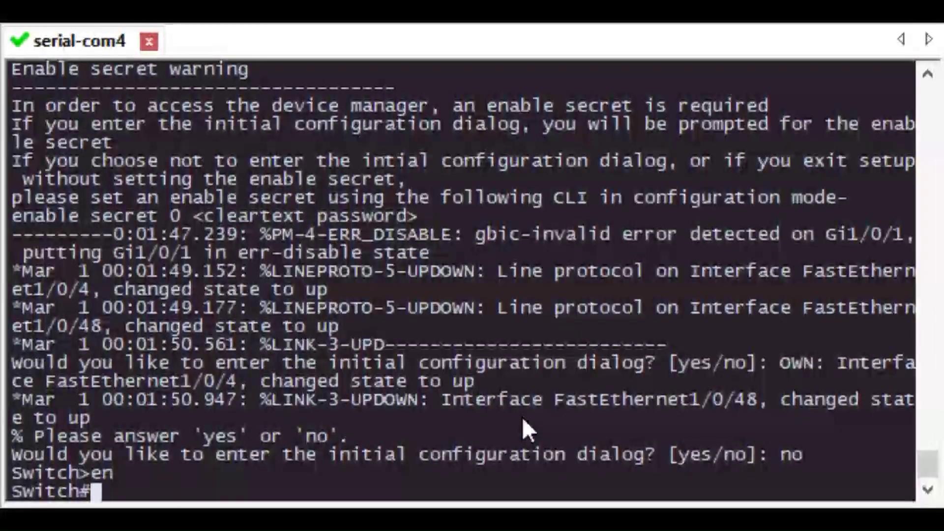
- Page through the default running configuration with sh run, showing hostname Switch and no passwords
{"action": "type", "text": "sh run"}
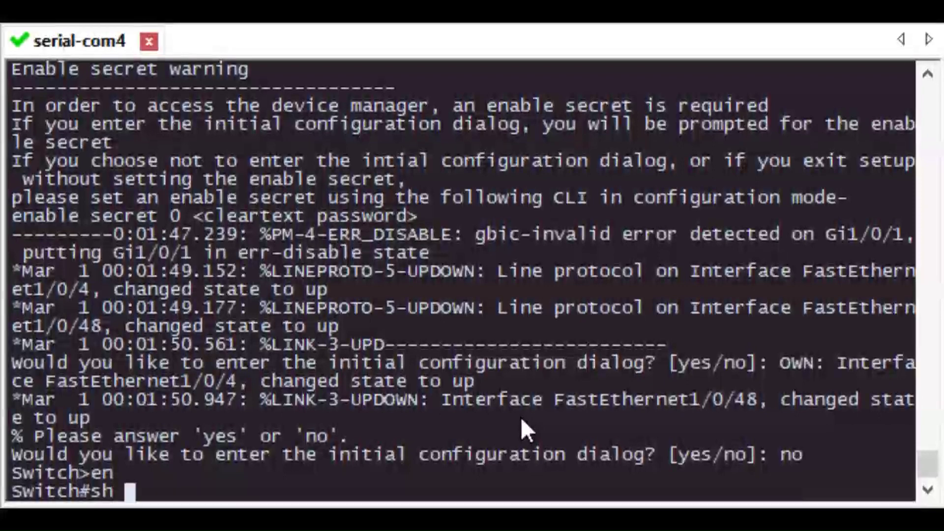
{"action": "key", "text": "Return"}
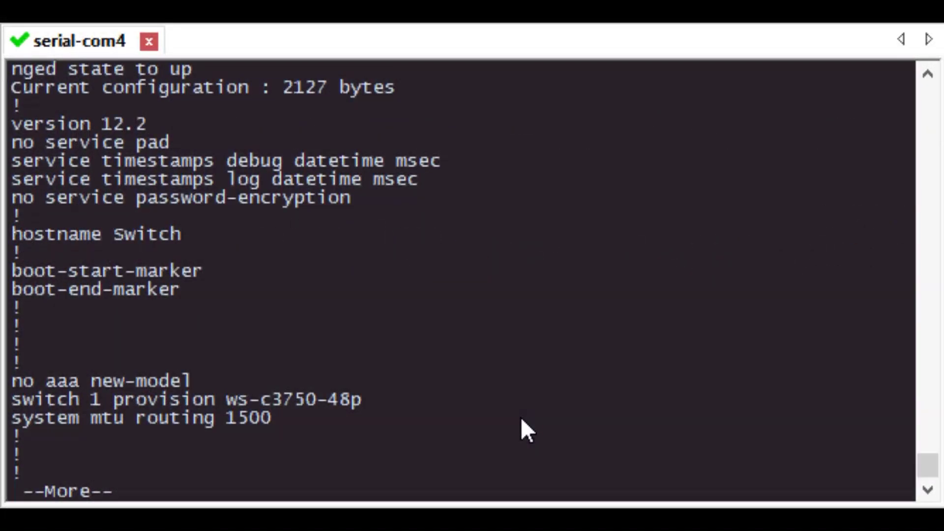
{"action": "key", "text": "space"}
{"action": "key", "text": "space"}
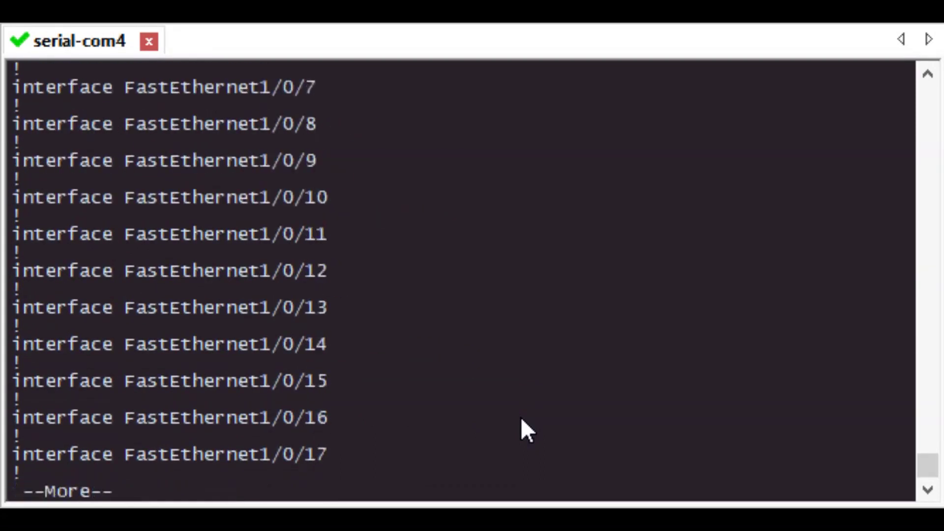
{"action": "key", "text": "space"}
{"action": "key", "text": "space"}
{"action": "key", "text": "space"}
{"action": "key", "text": "space"}
{"action": "type", "text": "dir flash:"}
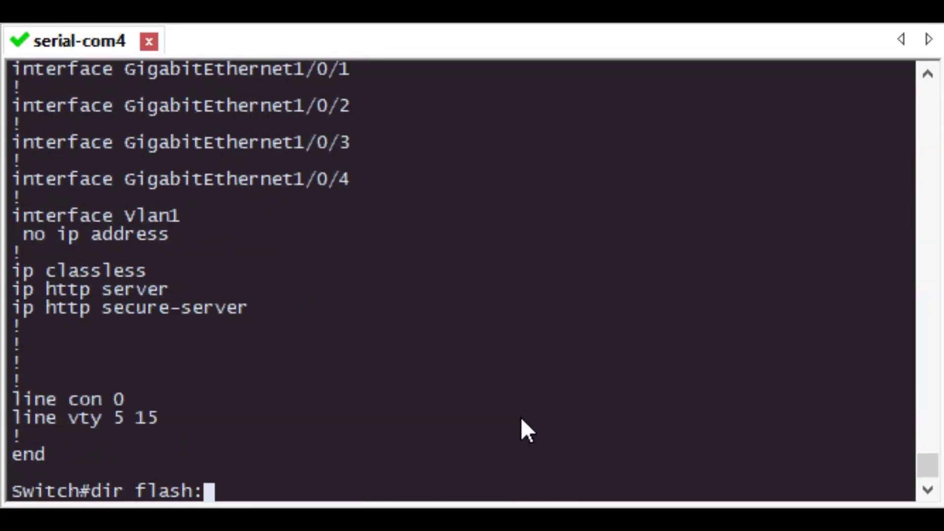
- List flash, then copy flash:config.backup.text to system:running-config, accepting the default destination name
{"action": "key", "text": "Return"}
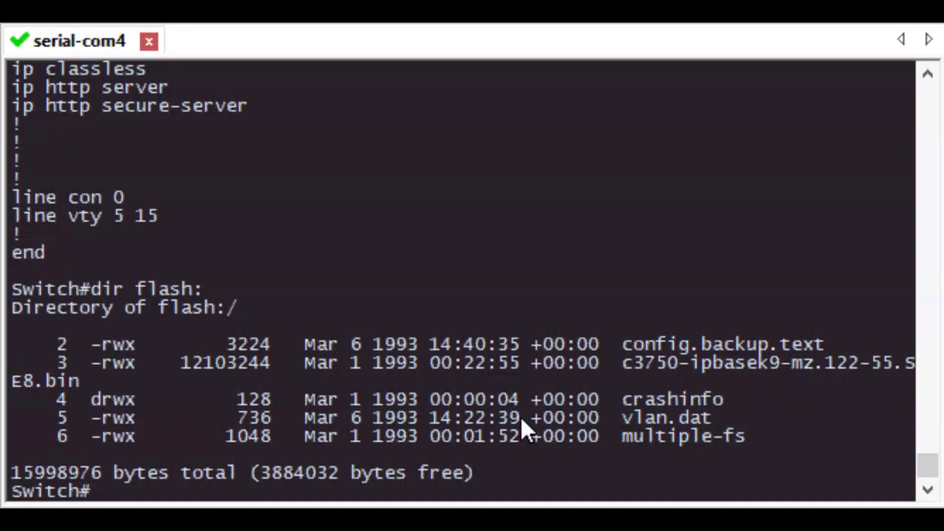
{"action": "type", "text": "copy flas"}
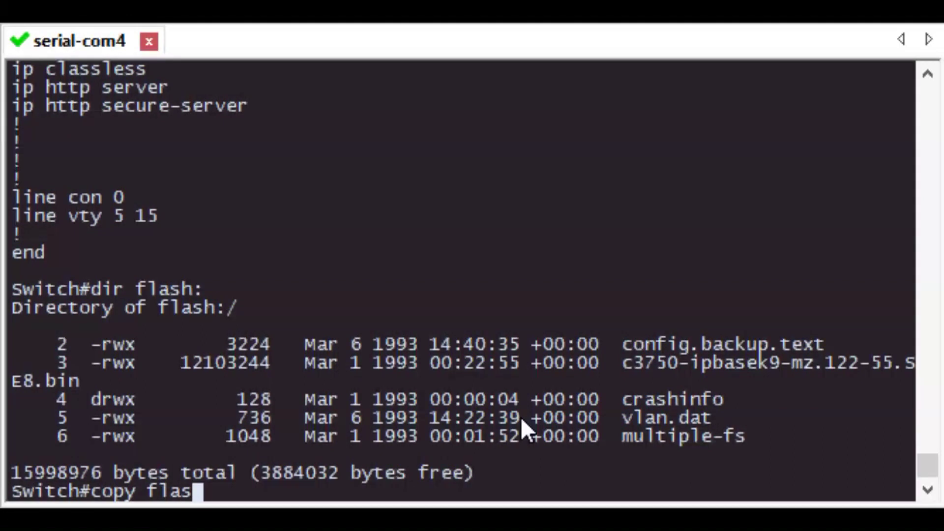
{"action": "type", "text": "h:"}
{"action": "type", "text": "config.b"}
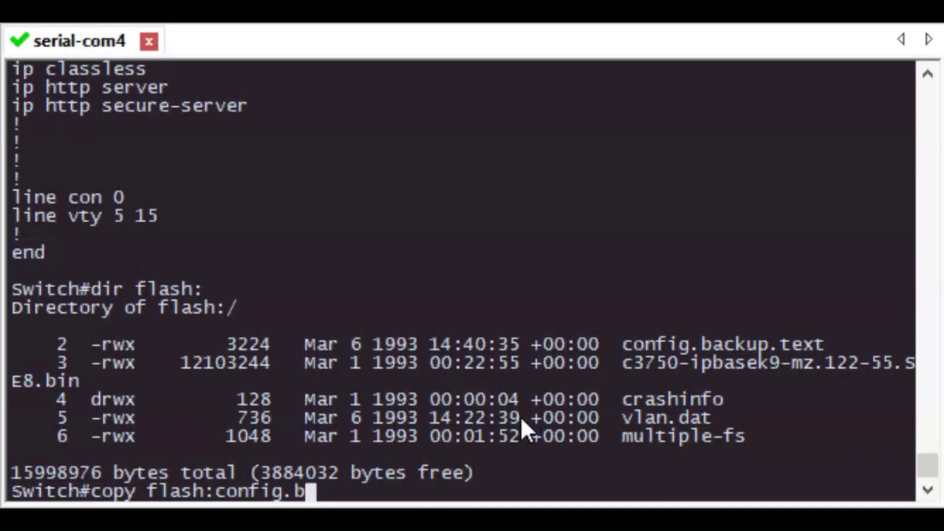
{"action": "type", "text": "ackup.text "}
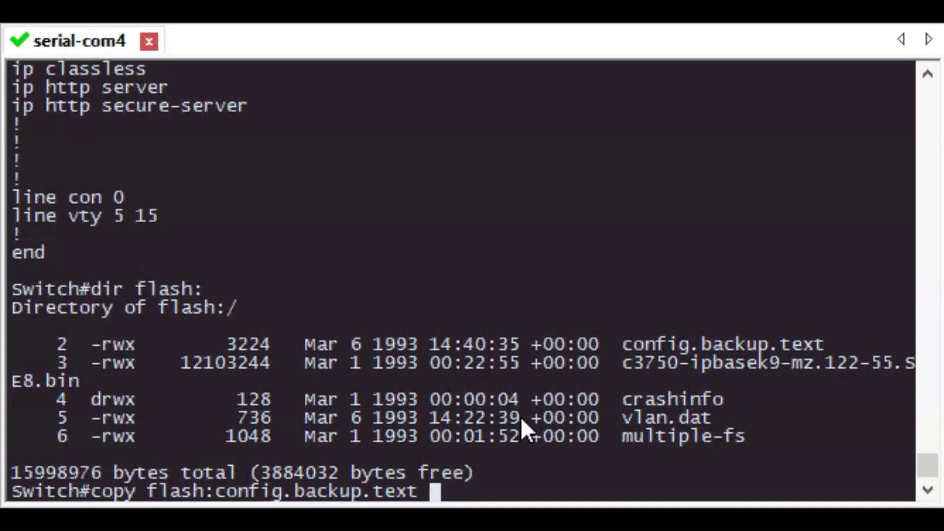
{"action": "type", "text": "system"}
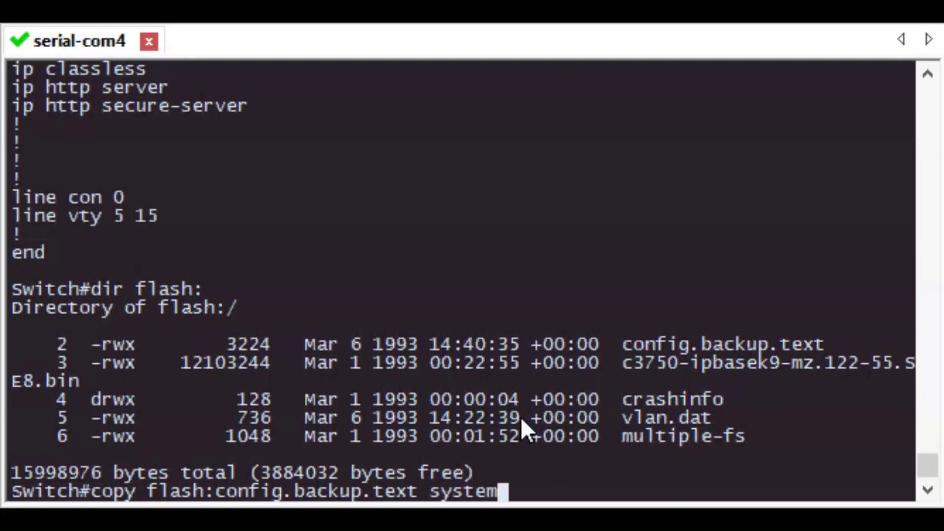
{"action": "type", "text": ":running-config"}
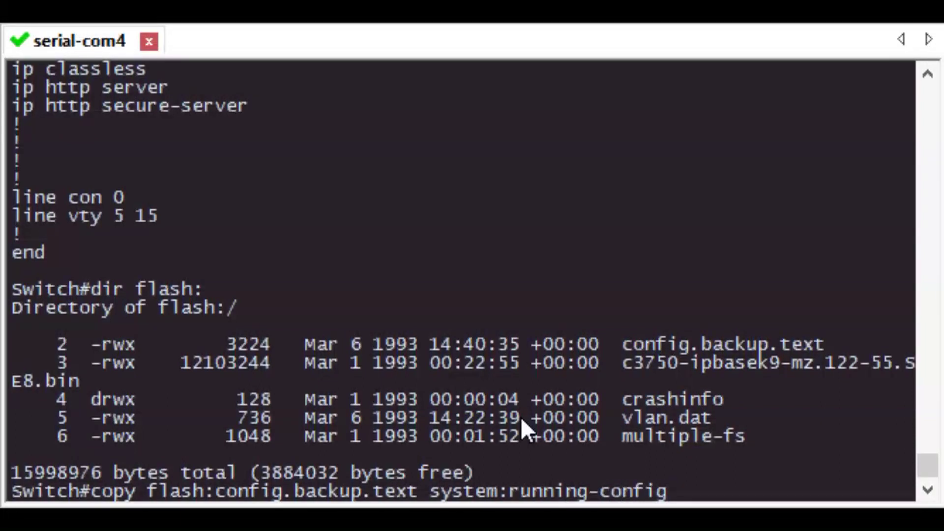
{"action": "key", "text": "Return"}
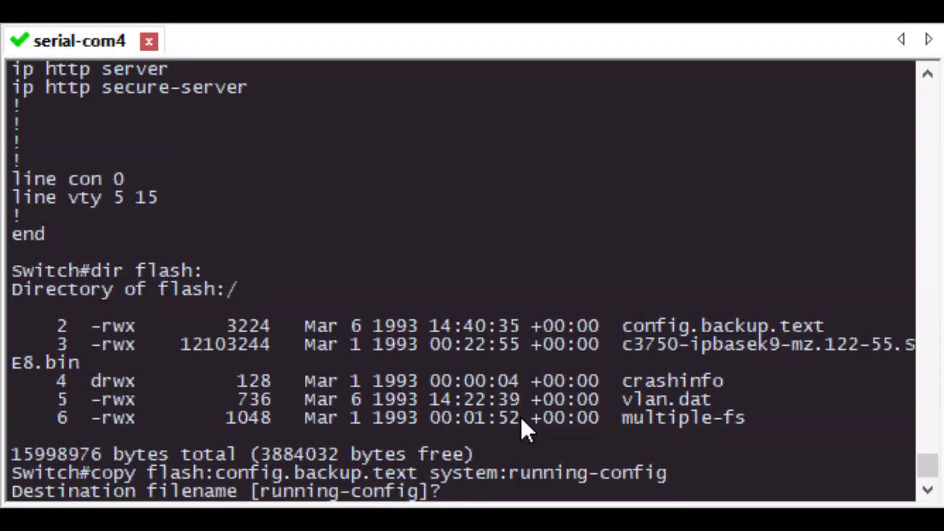
{"action": "key", "text": "Return"}
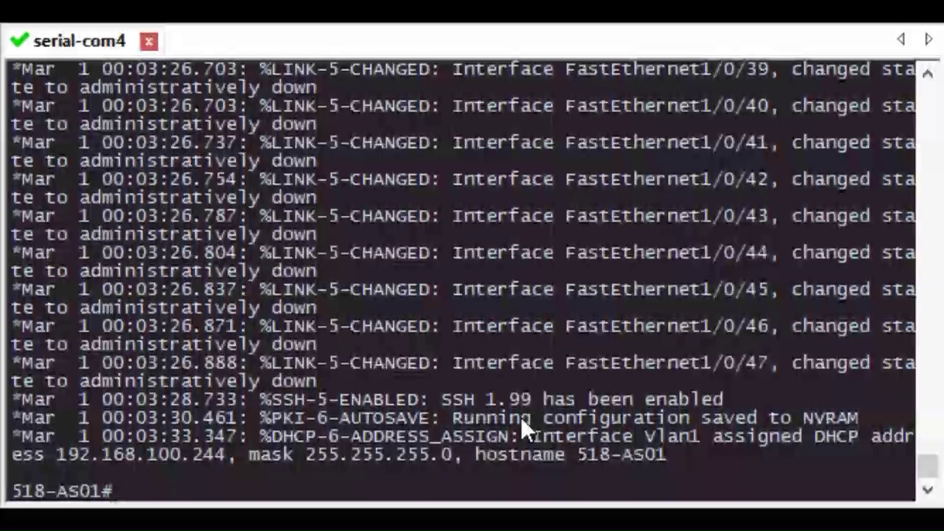
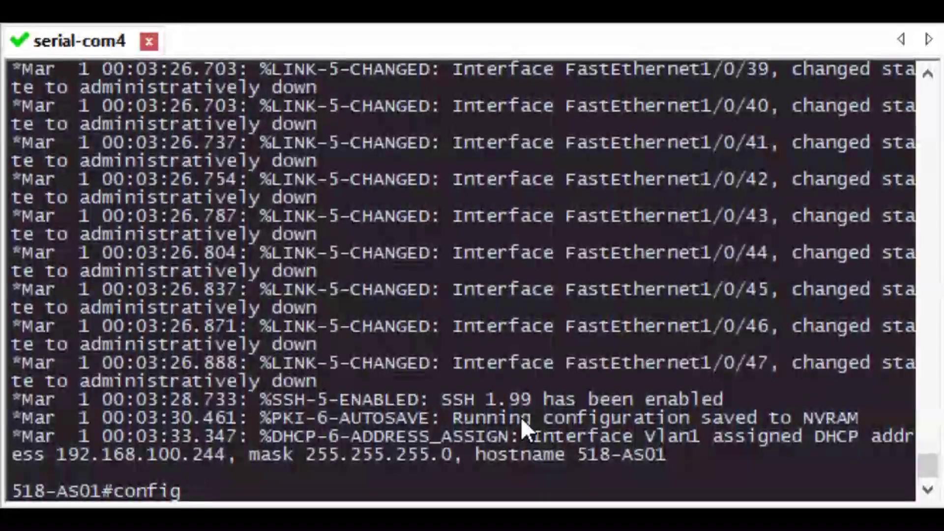
- Enter global configuration mode with config t and start typing a new enable secret password
{"action": "key", "text": "Return"}
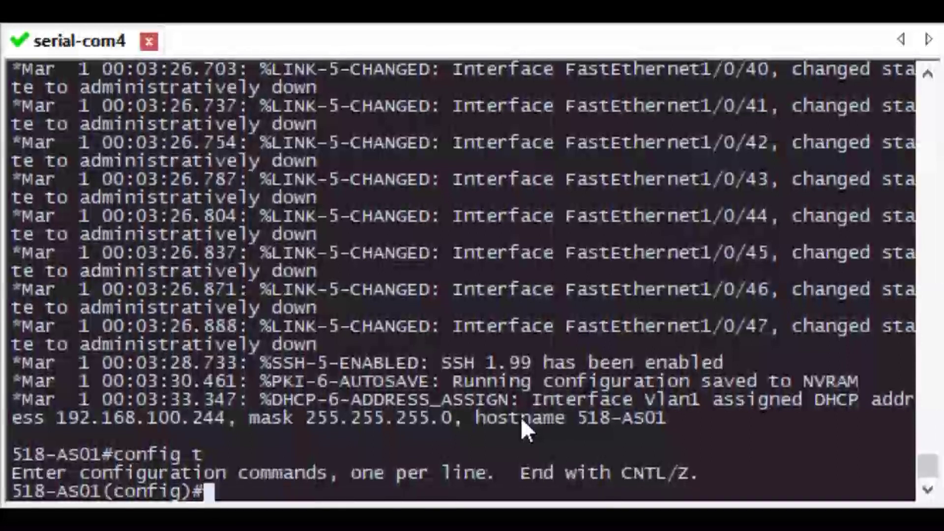
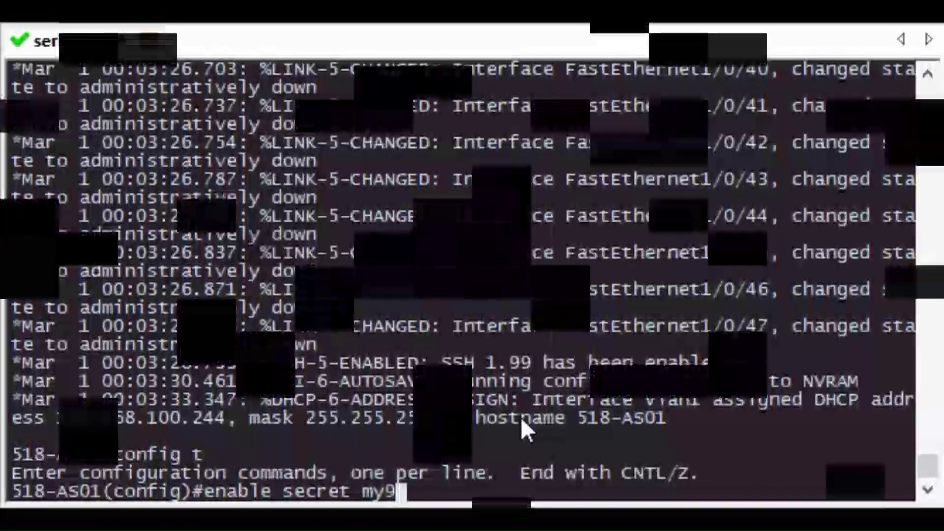